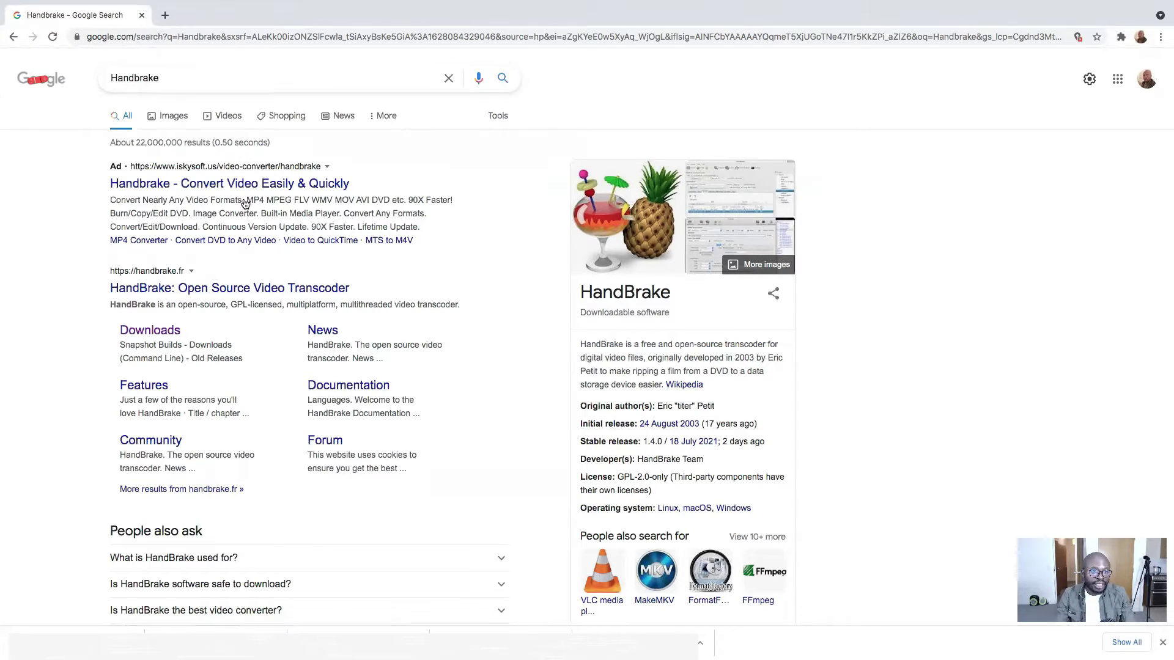
Step: Open the Downloads sitelink under the handbrake.fr Google result
{"action": "scroll", "coordinate": [288, 192], "scroll_direction": "up", "scroll_amount": 5}
{"action": "scroll", "coordinate": [901, 127], "scroll_direction": "down", "scroll_amount": 5}
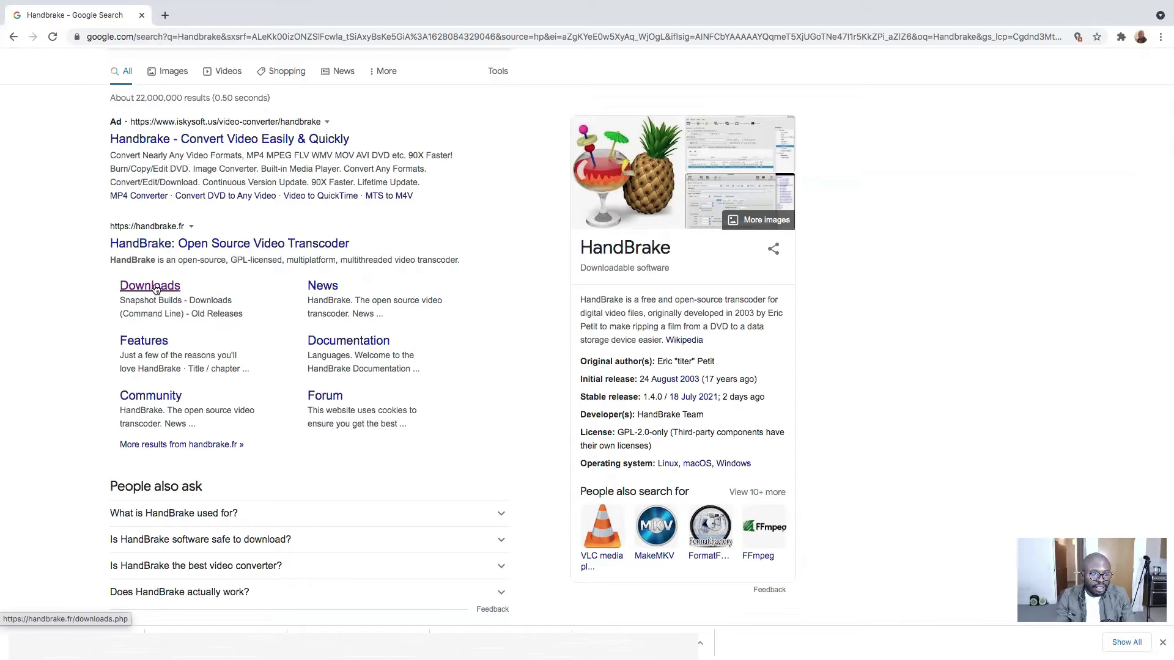
{"action": "left_click", "coordinate": [147, 288]}
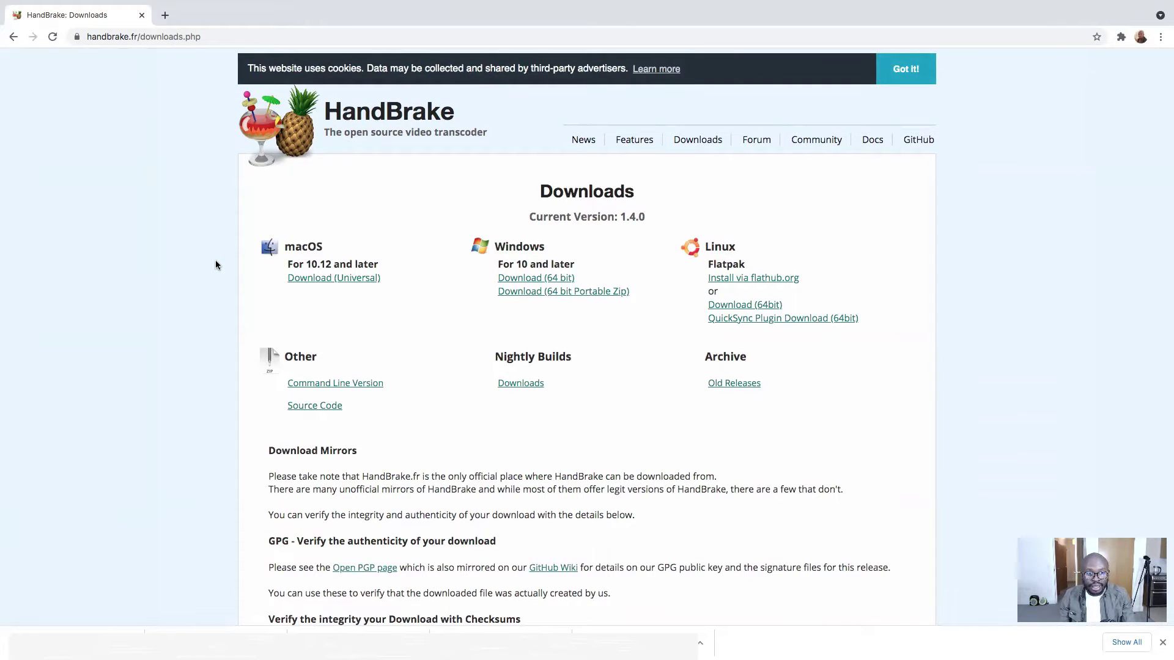
Step: Scroll through the HandBrake 1.4.0 download links for macOS, Windows and Linux
{"action": "scroll", "coordinate": [215, 261], "scroll_direction": "down", "scroll_amount": 1}
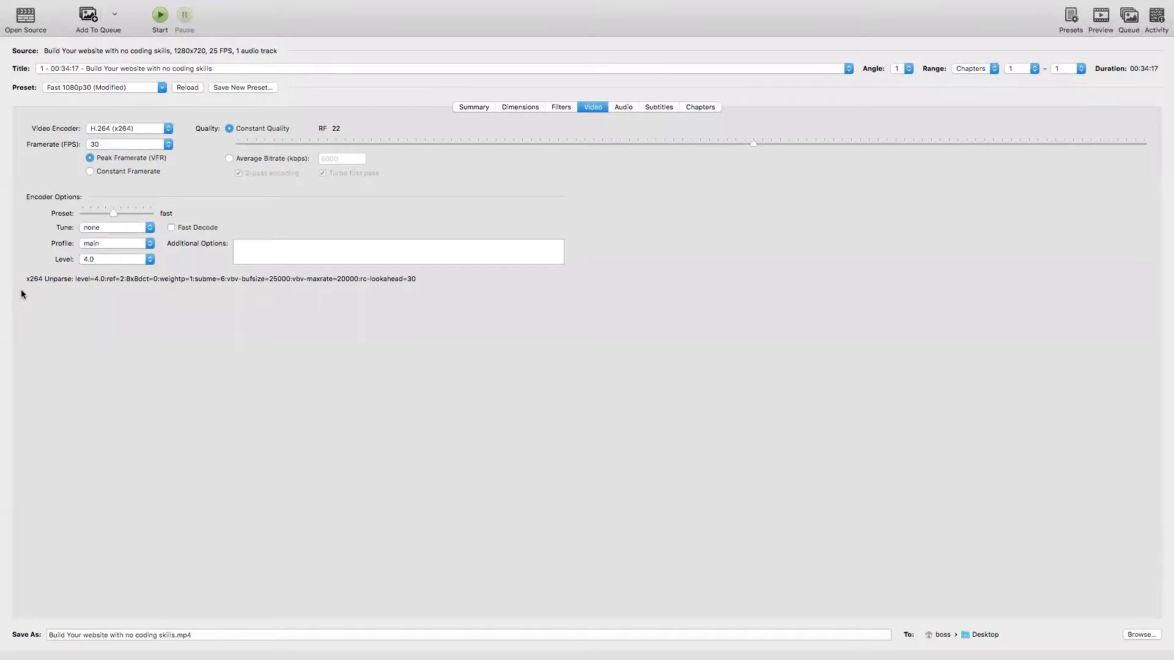
Step: Load the Shopify Coupon Code video from the MY PASSPORT drive as the new source
{"action": "left_click", "coordinate": [25, 21]}
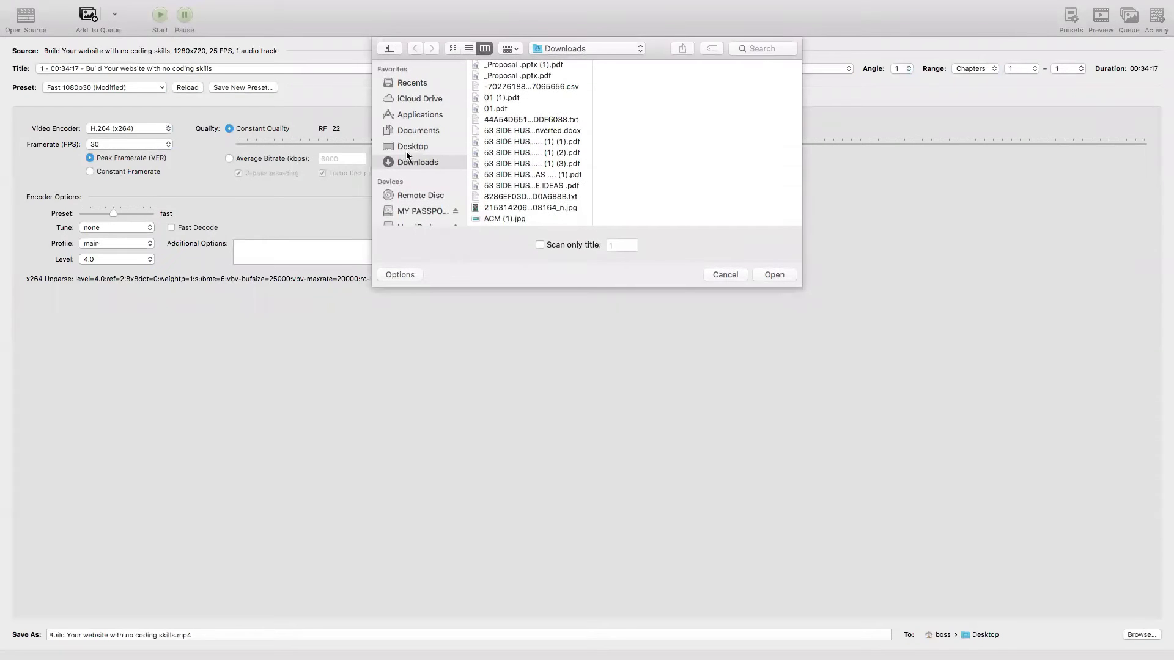
{"action": "left_click", "coordinate": [420, 131]}
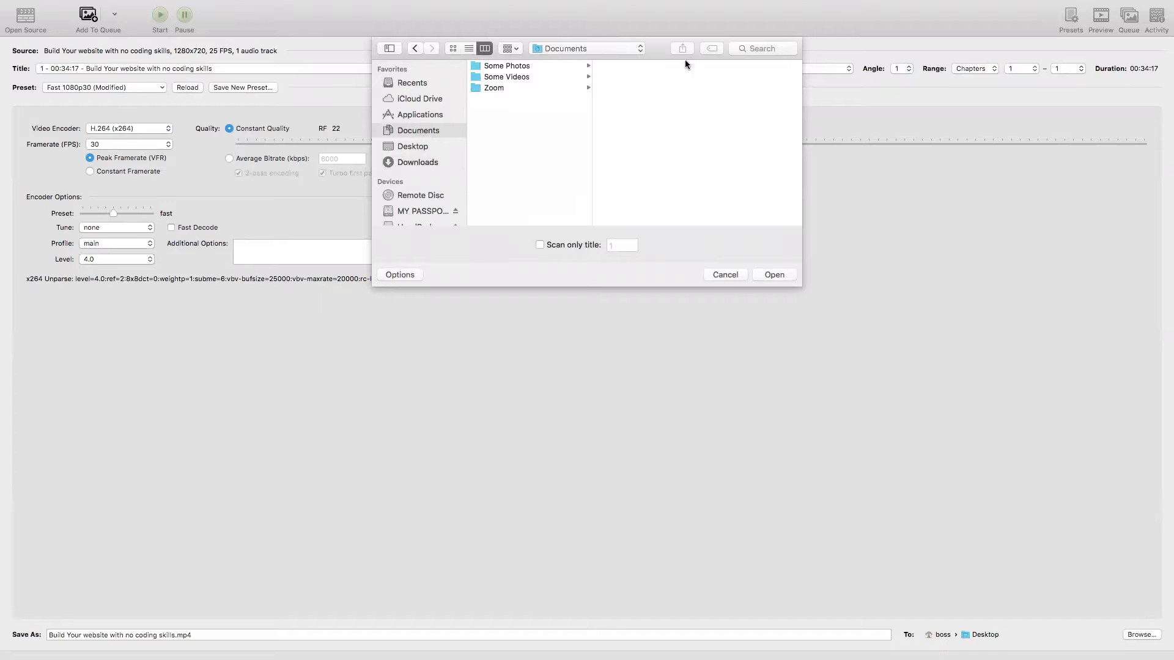
{"action": "left_click", "coordinate": [761, 49]}
{"action": "left_click", "coordinate": [421, 210]}
{"action": "left_click", "coordinate": [752, 49]}
{"action": "left_click", "coordinate": [775, 274]}
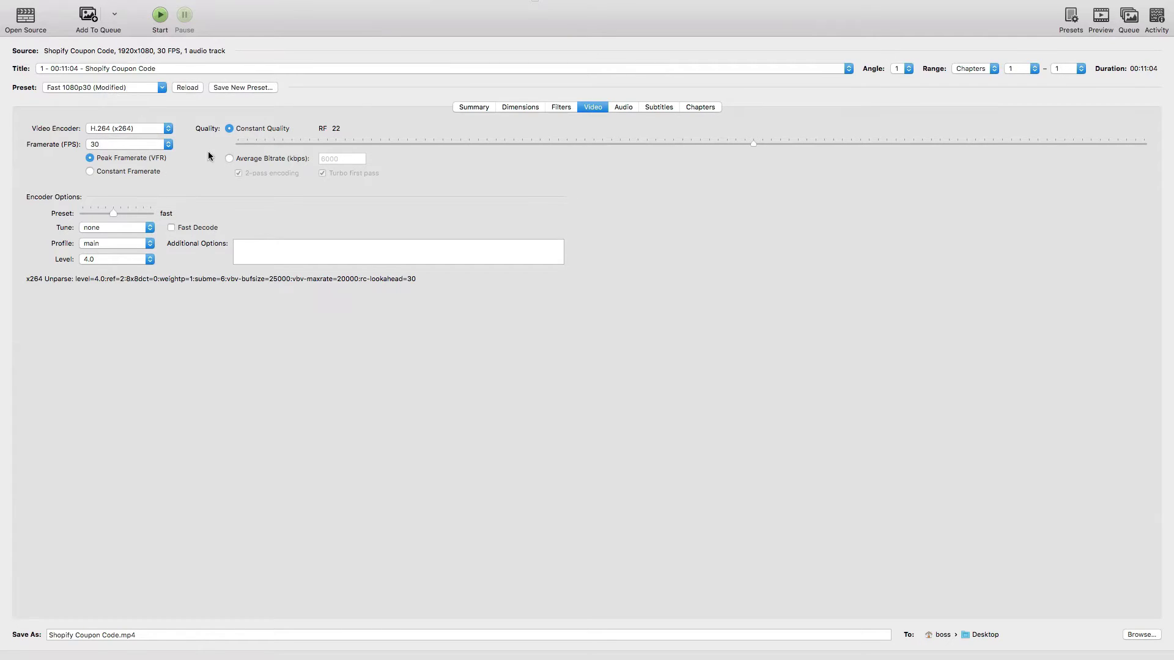
Step: On the Summary tab, keep MP4 as the container and leave the preset unchanged
{"action": "left_click", "coordinate": [474, 108]}
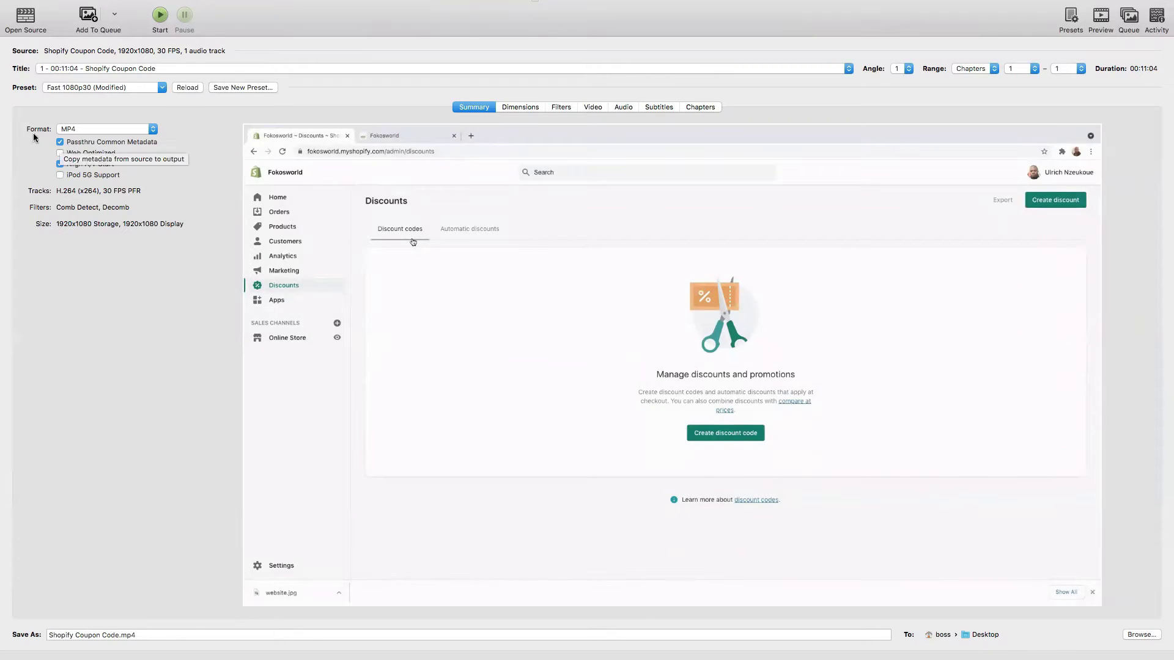
{"action": "left_click", "coordinate": [97, 130]}
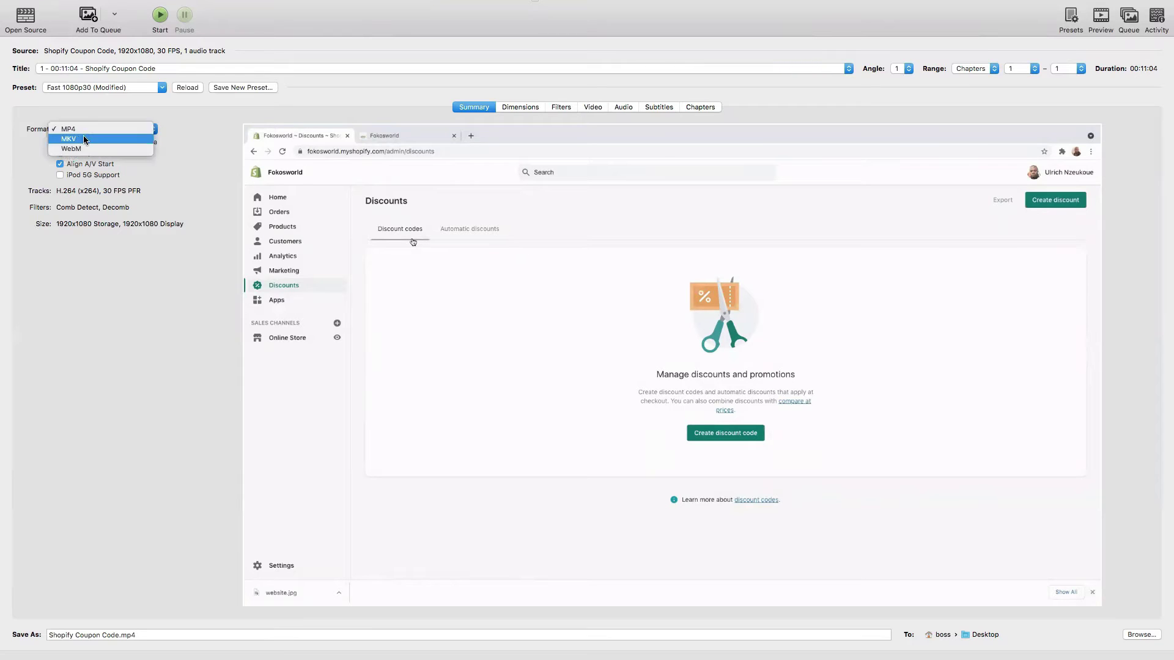
{"action": "left_click", "coordinate": [77, 130]}
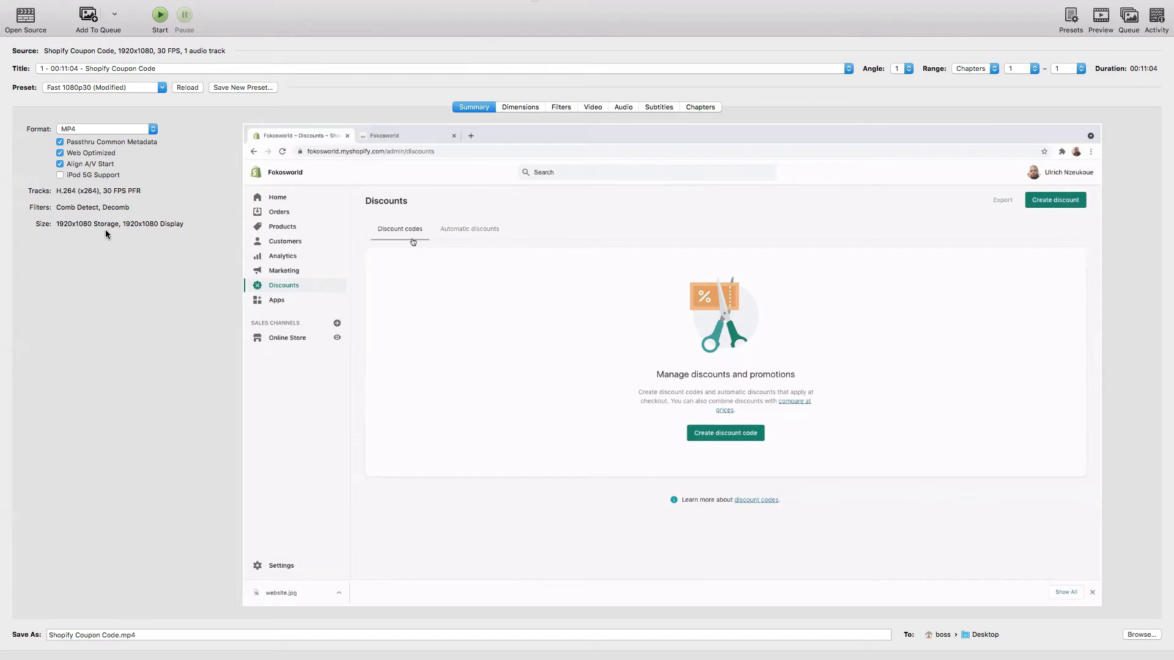
{"action": "left_click", "coordinate": [71, 86]}
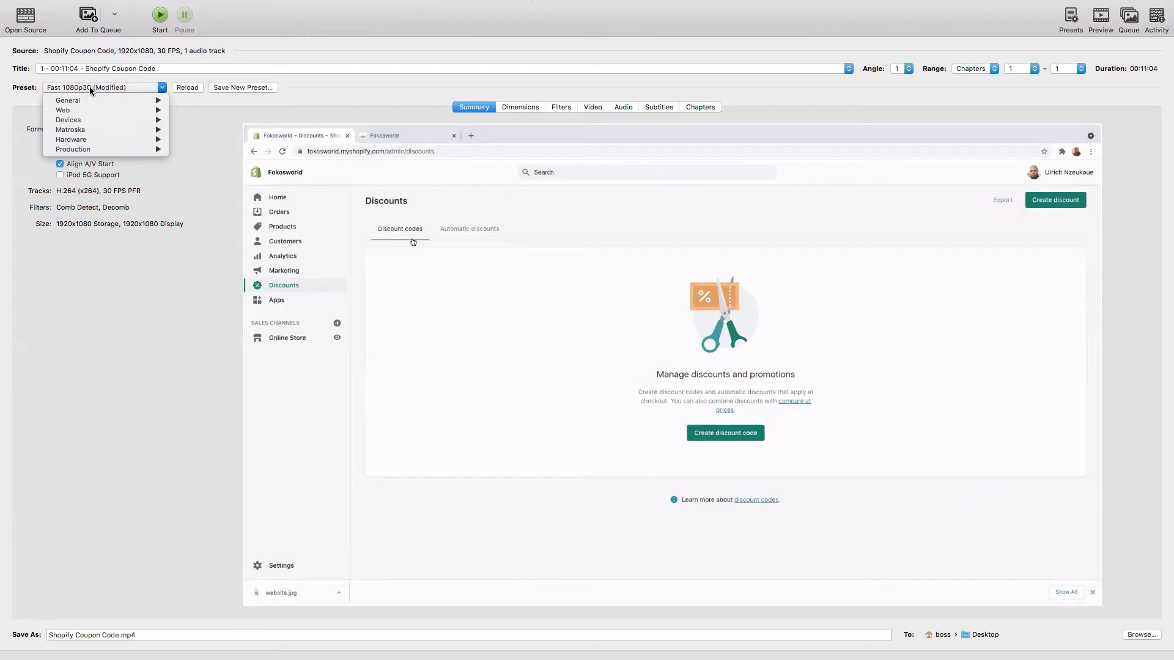
{"action": "key", "text": "Escape"}
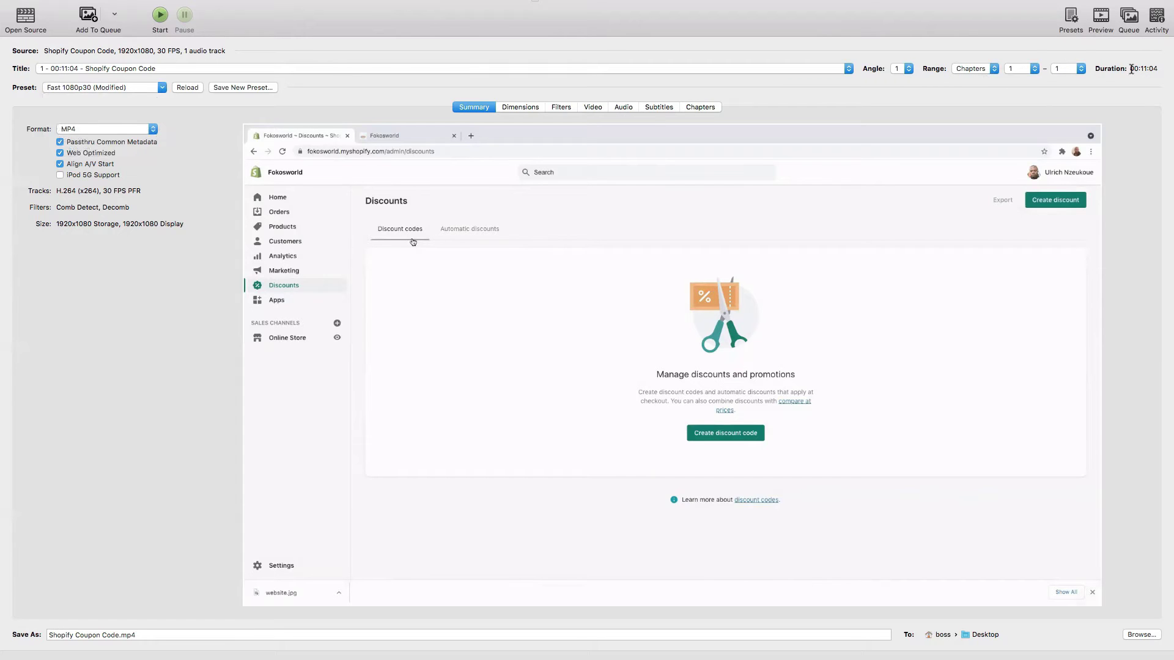
Step: Keep the Dimensions tab's resolution limit at 1080p HD
{"action": "left_click", "coordinate": [520, 108]}
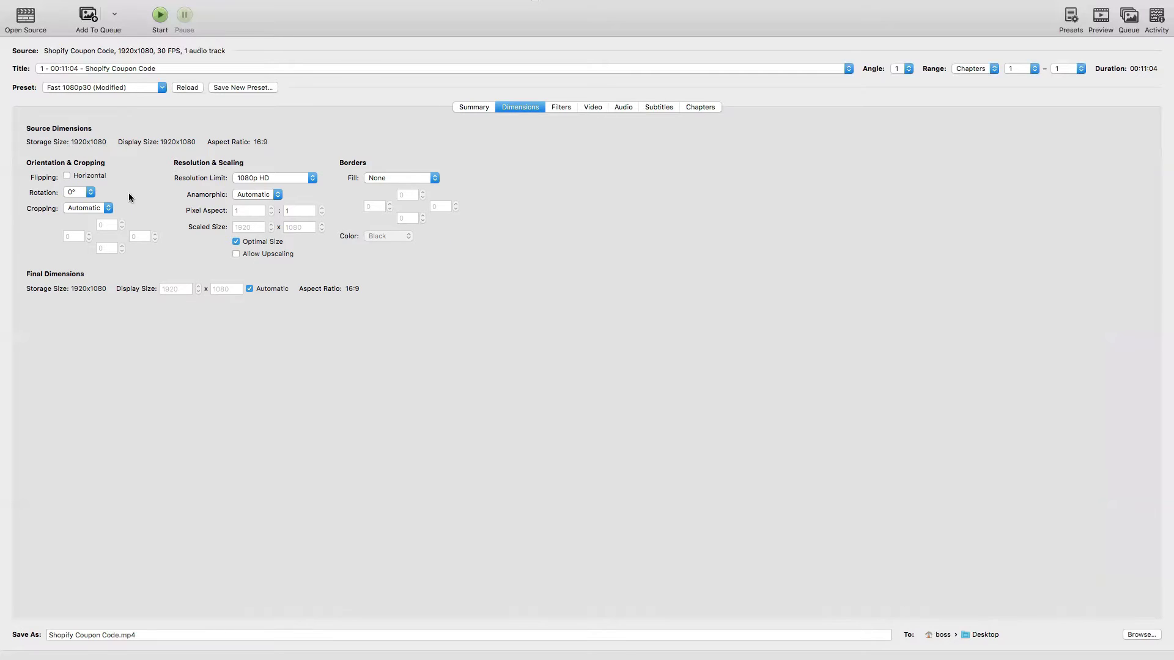
{"action": "left_click", "coordinate": [313, 179]}
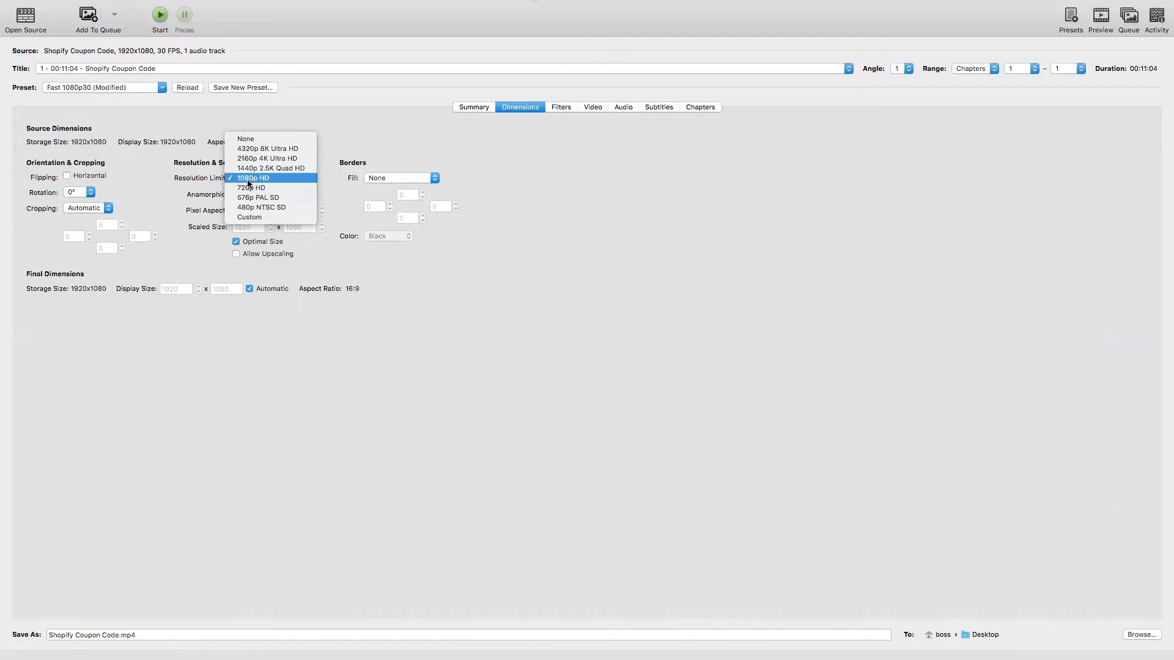
{"action": "left_click", "coordinate": [444, 333]}
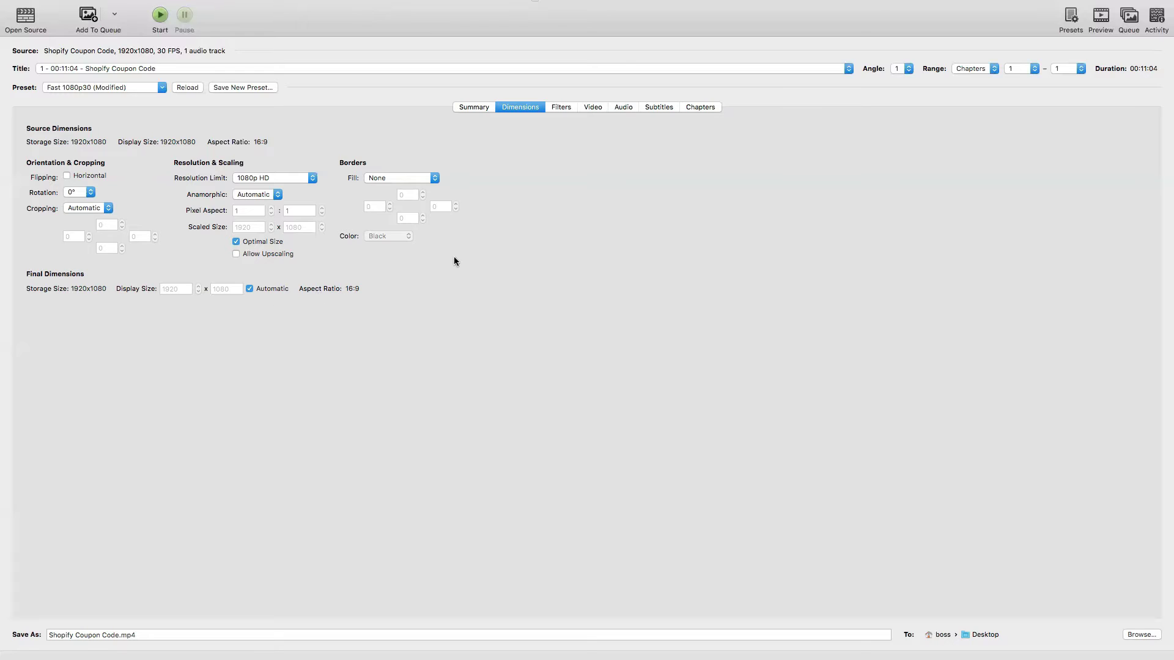
Step: Keep framerate at 30 and set constant quality to RF 23, then back to about 22
{"action": "left_click", "coordinate": [560, 107]}
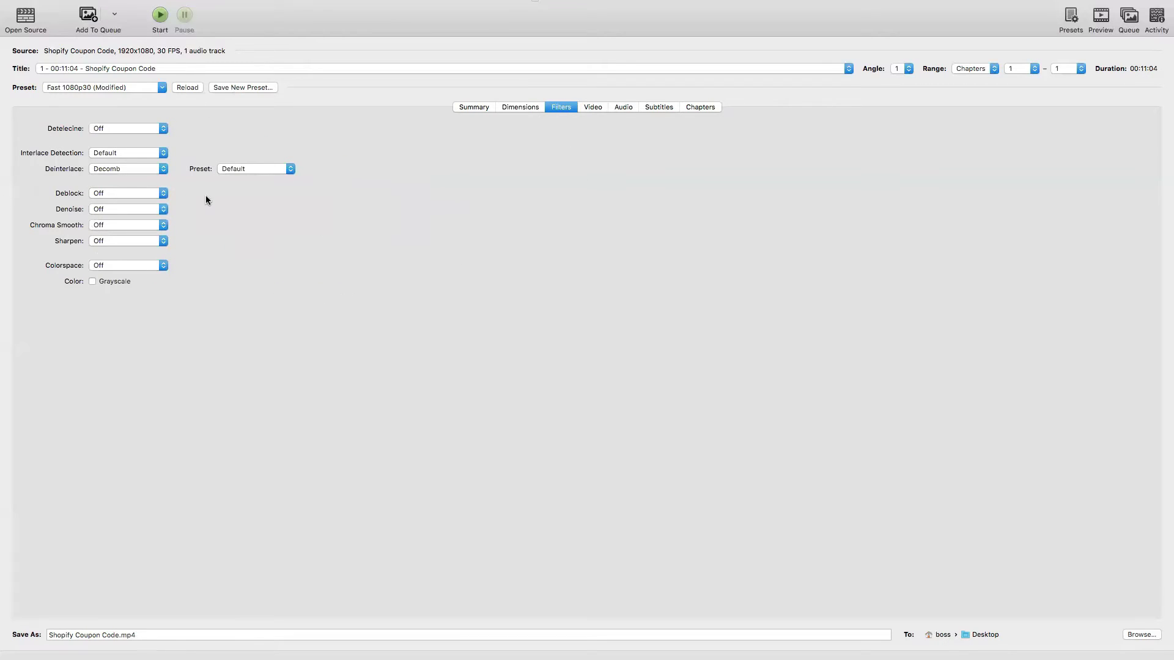
{"action": "key", "text": "ctrl+Tab"}
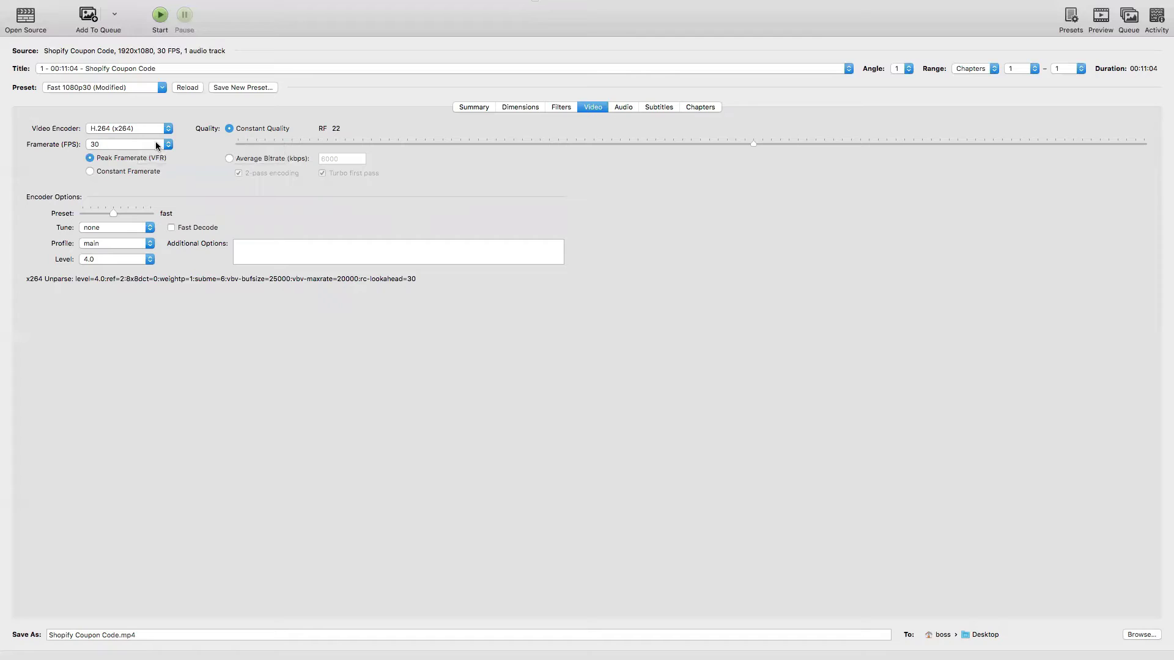
{"action": "left_click", "coordinate": [162, 146]}
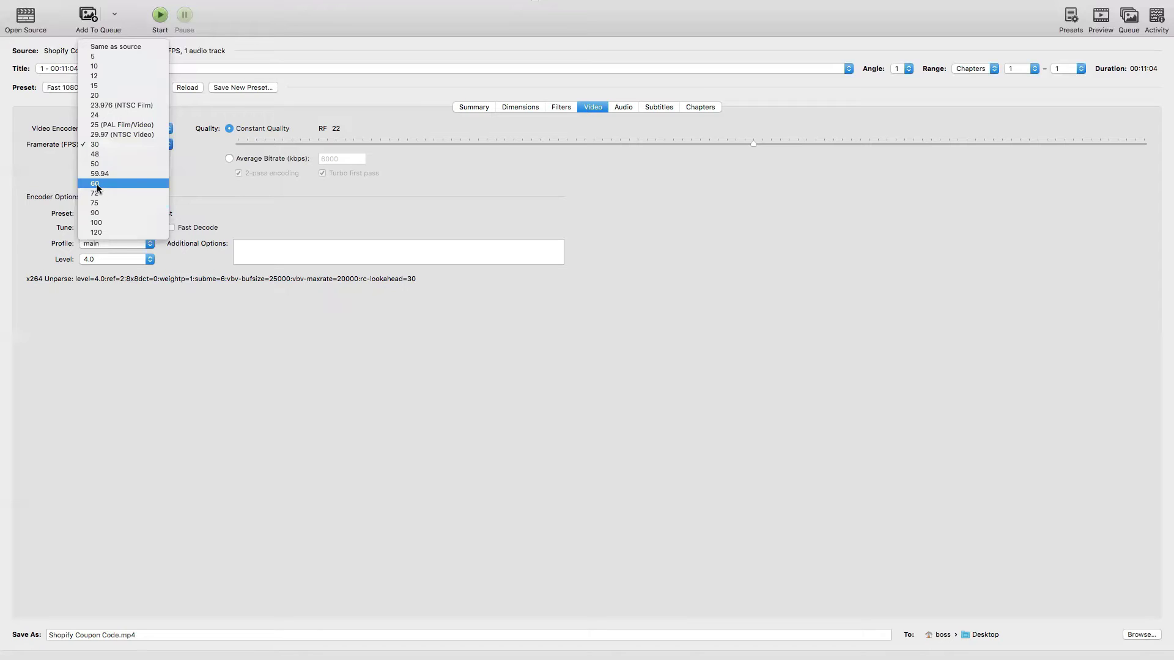
{"action": "left_click", "coordinate": [101, 144]}
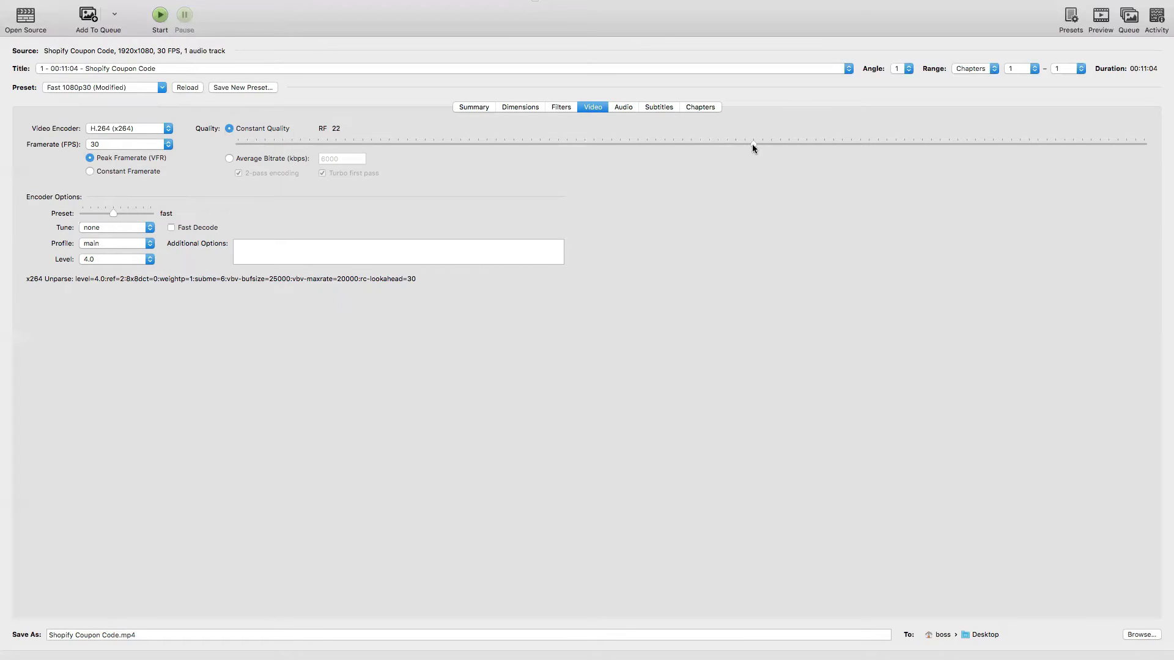
{"action": "left_click_drag", "start_coordinate": [752, 144], "coordinate": [733, 144]}
{"action": "left_click_drag", "start_coordinate": [735, 144], "coordinate": [743, 144]}
Step: Review the Audio, Subtitles and Chapters settings
{"action": "left_click", "coordinate": [625, 108]}
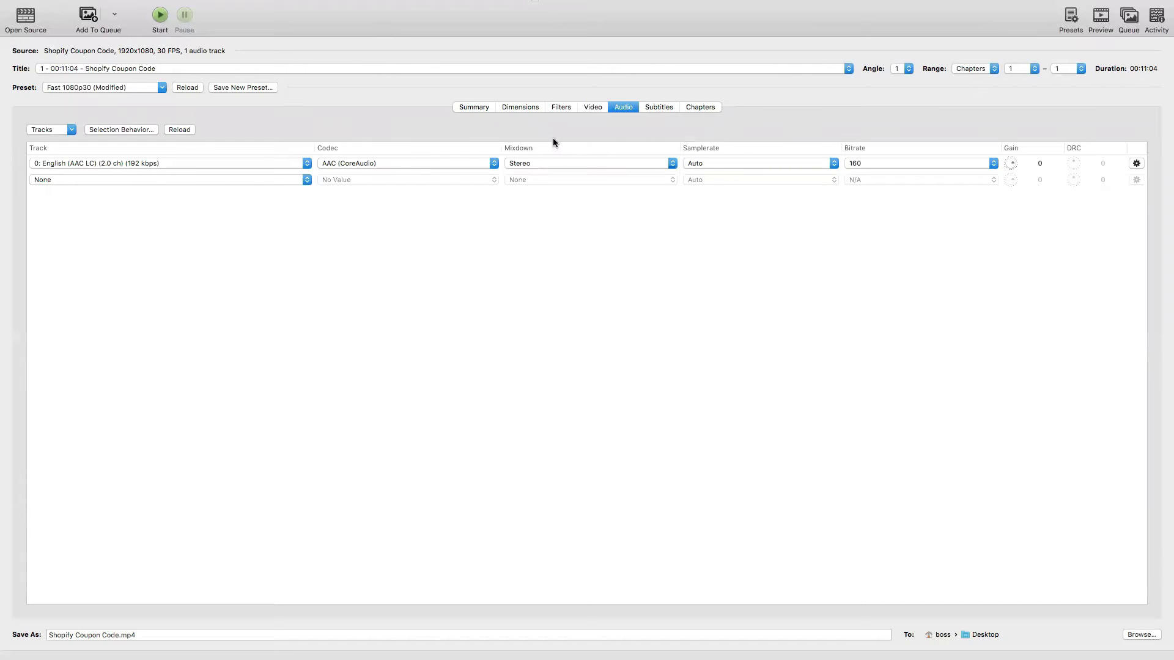
{"action": "left_click", "coordinate": [658, 108]}
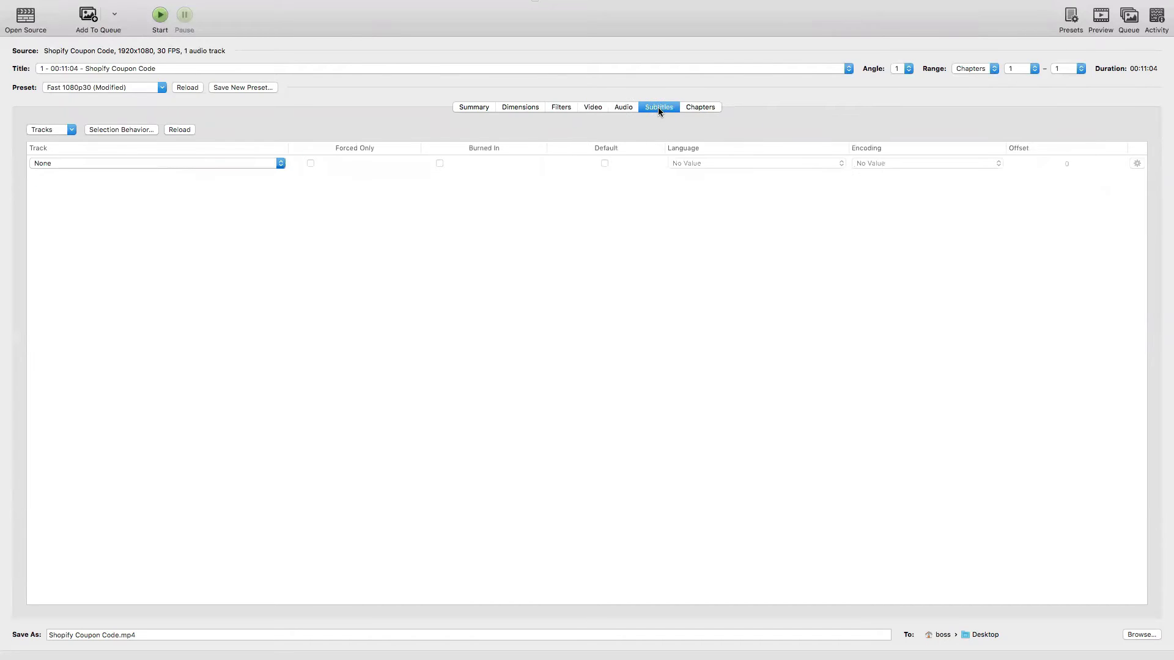
{"action": "left_click", "coordinate": [701, 109]}
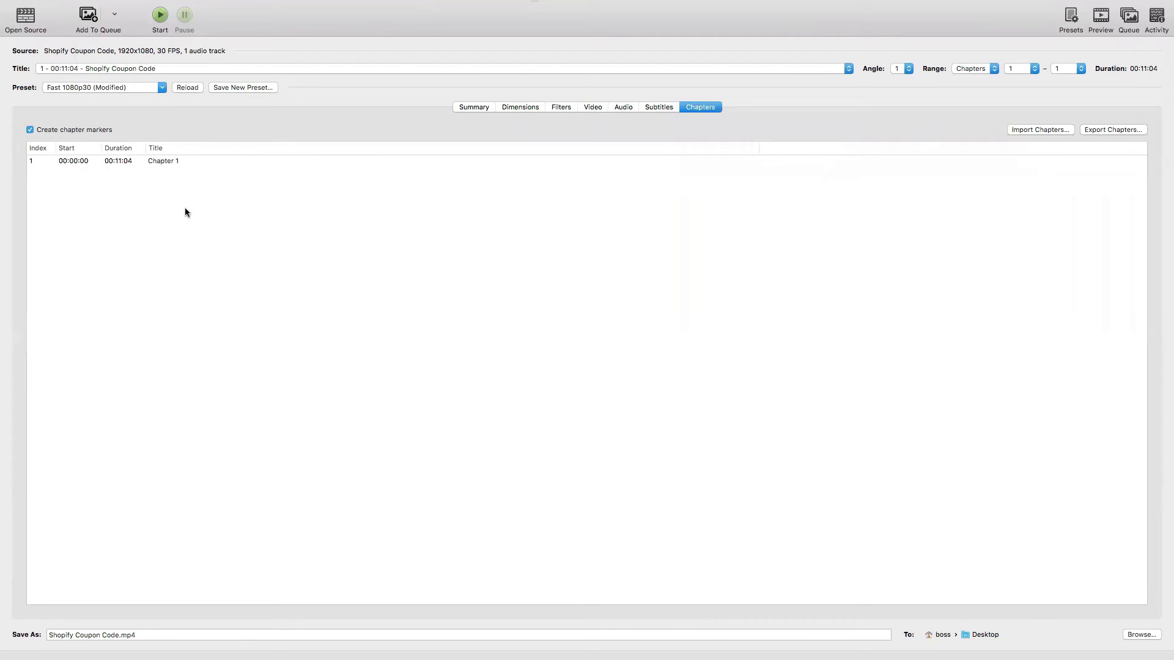
Step: Start encoding Shopify Coupon Code.mp4 and select the Chapter 1 entry
{"action": "left_click", "coordinate": [160, 16]}
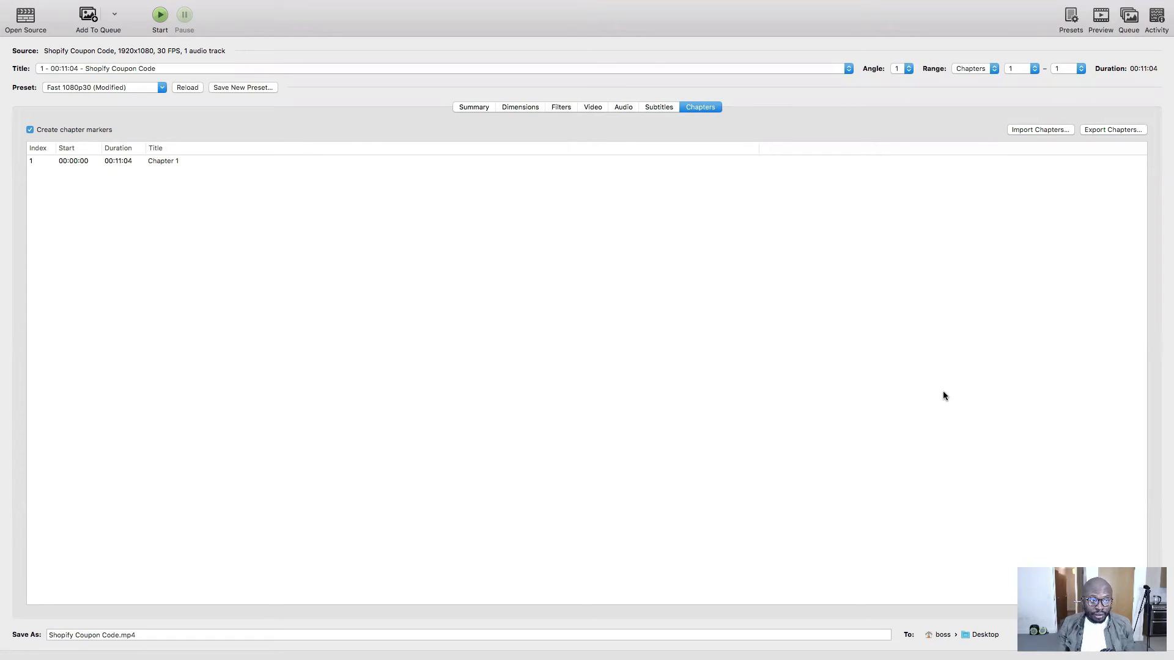
{"action": "left_click", "coordinate": [122, 162]}
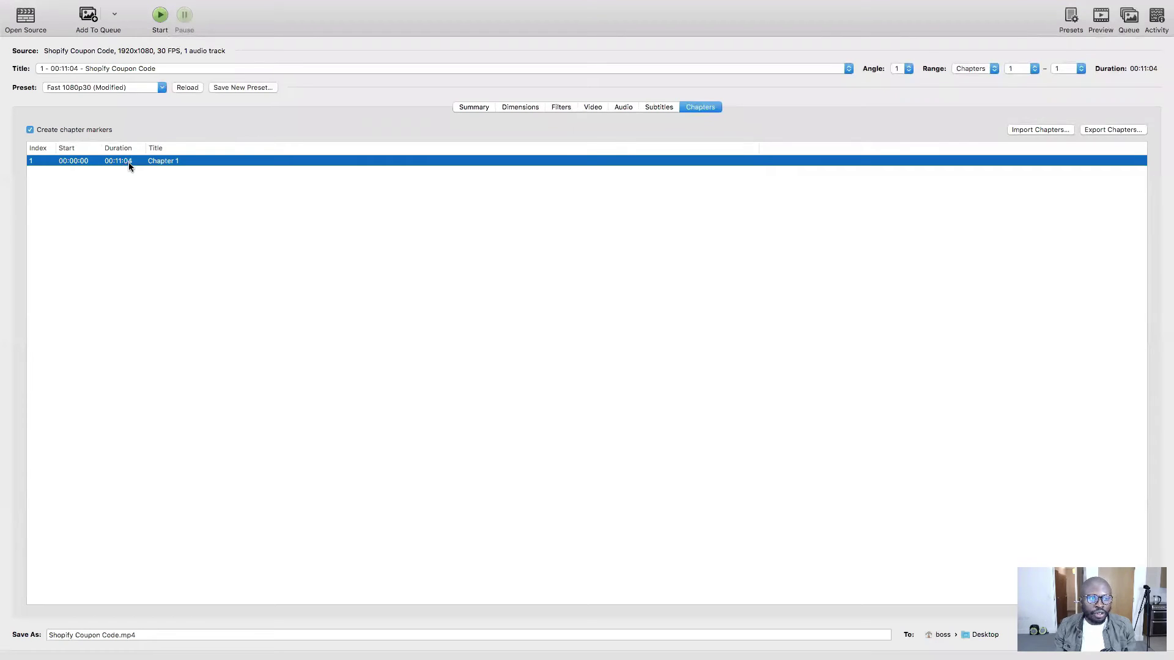
{"action": "mouse_move", "coordinate": [21, 2]}
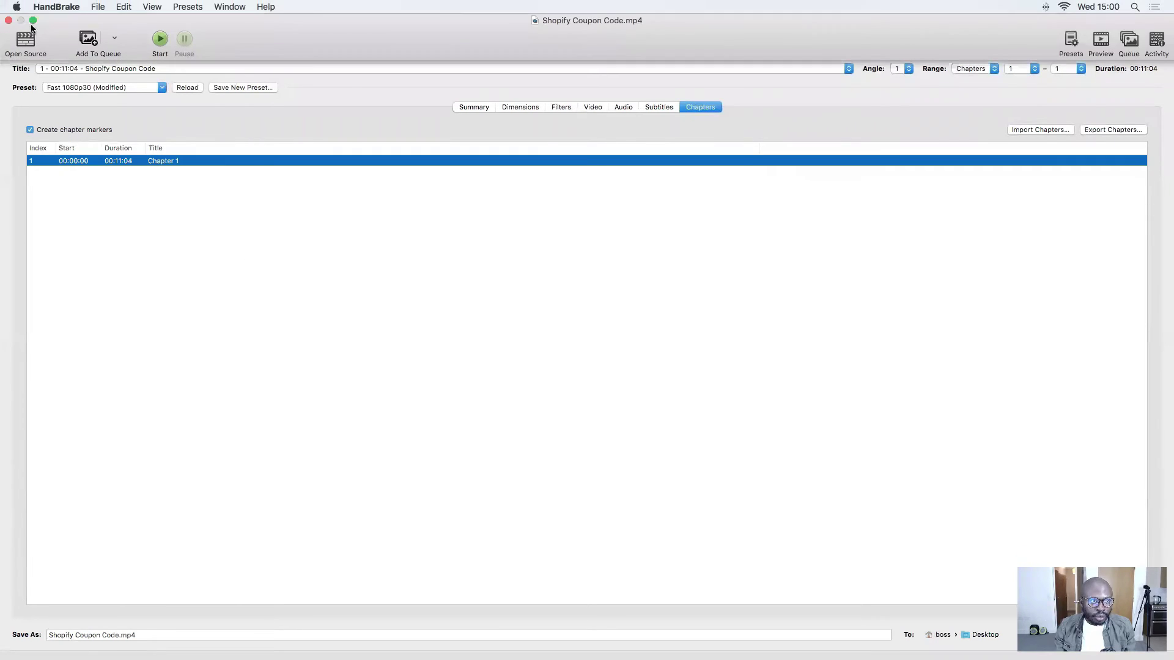
Step: Exit full screen, check Shopify Coupon Code.mp4's 46.3 MB size via Get Info, then minimize it
{"action": "left_click", "coordinate": [33, 21]}
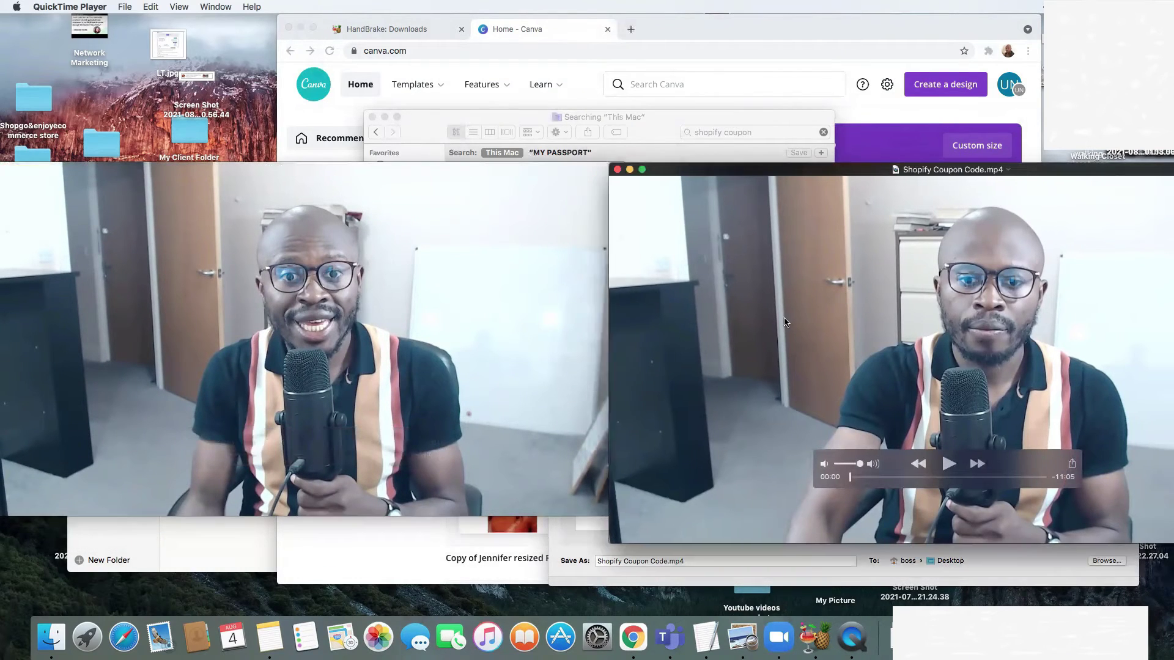
{"action": "left_click_drag", "start_coordinate": [786, 322], "coordinate": [682, 321]}
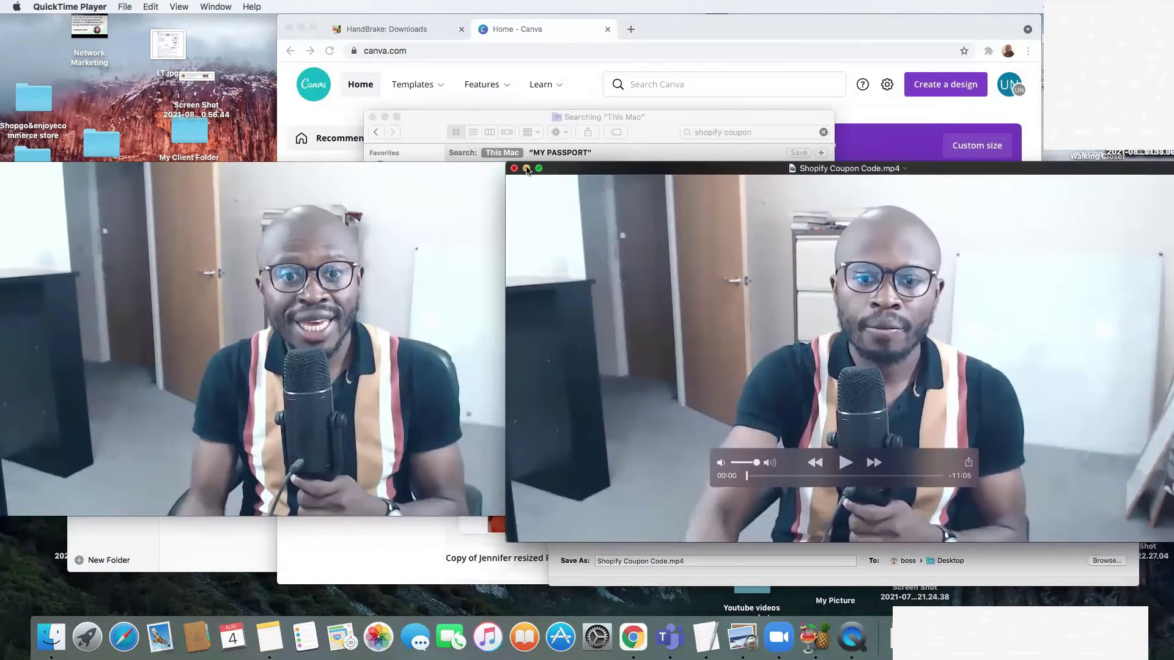
{"action": "right_click", "coordinate": [960, 45]}
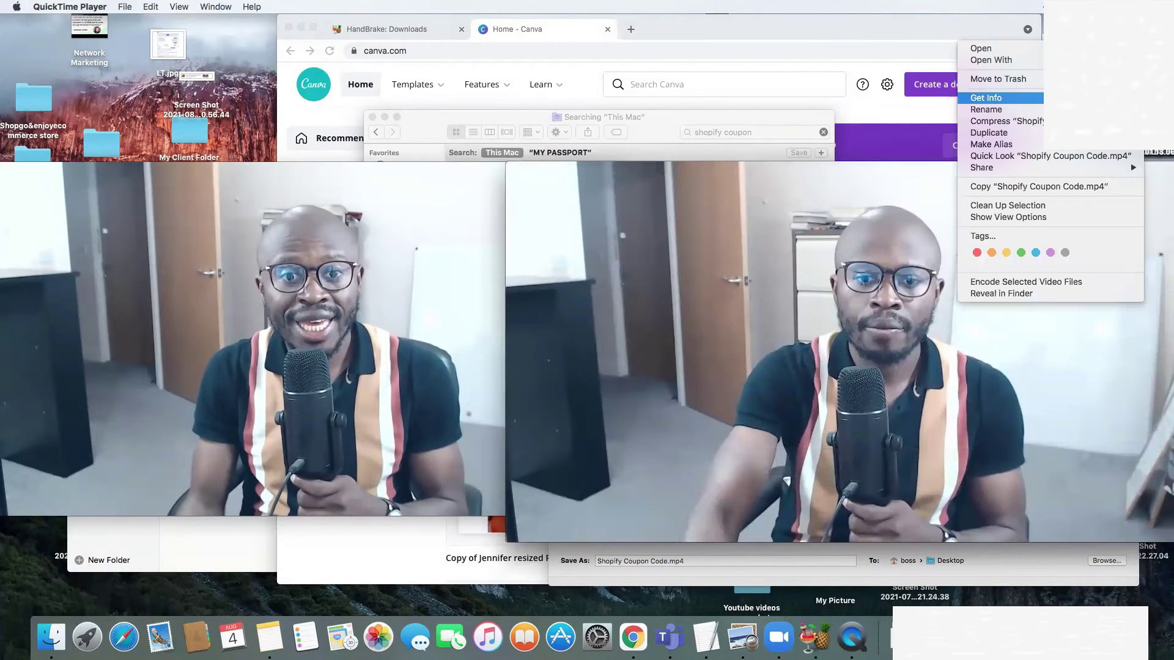
{"action": "left_click", "coordinate": [1006, 99]}
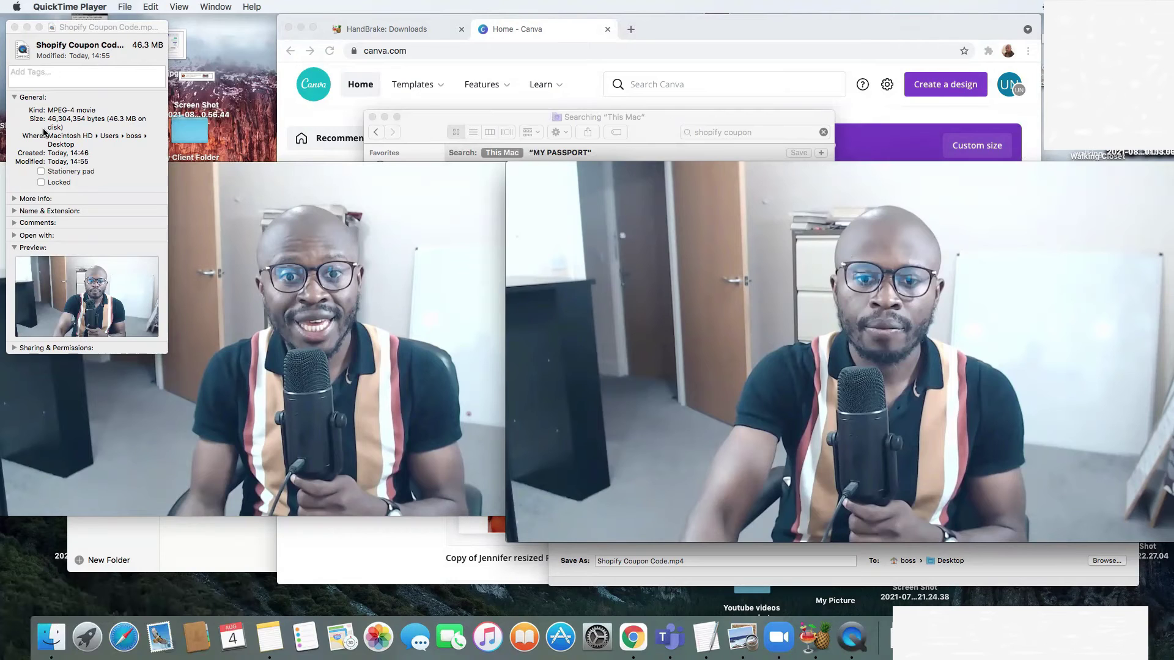
{"action": "left_click", "coordinate": [26, 27]}
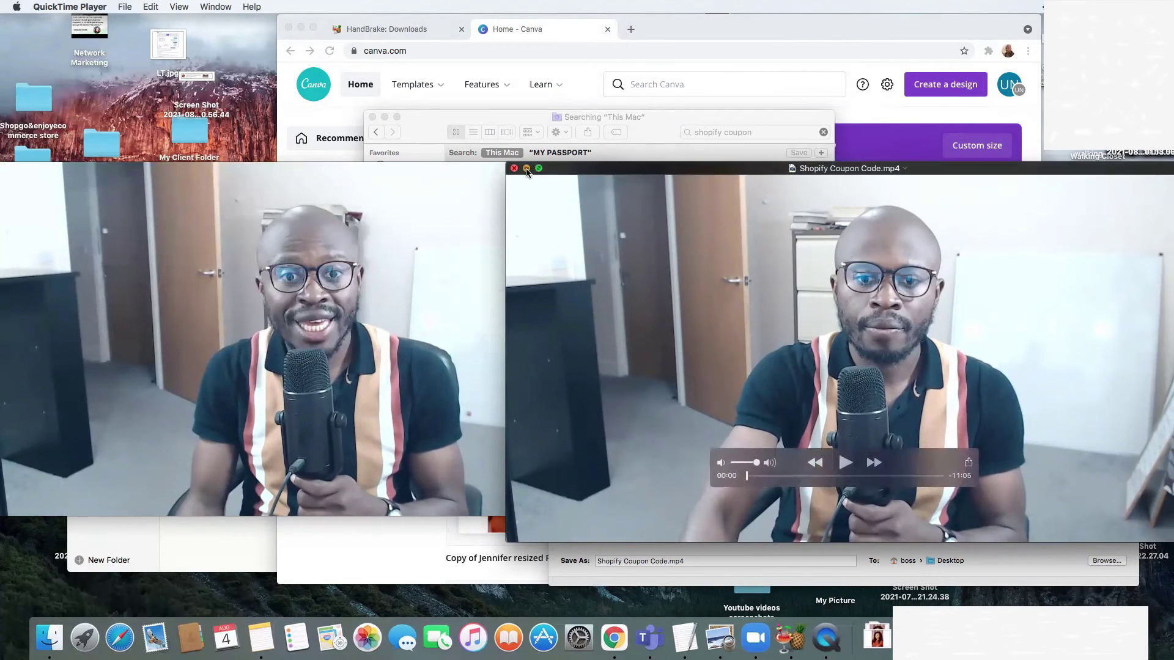
Step: Check the original Shopify Coupon Code file's 428.4 MB size in Get Info, then close it
{"action": "left_click", "coordinate": [526, 168]}
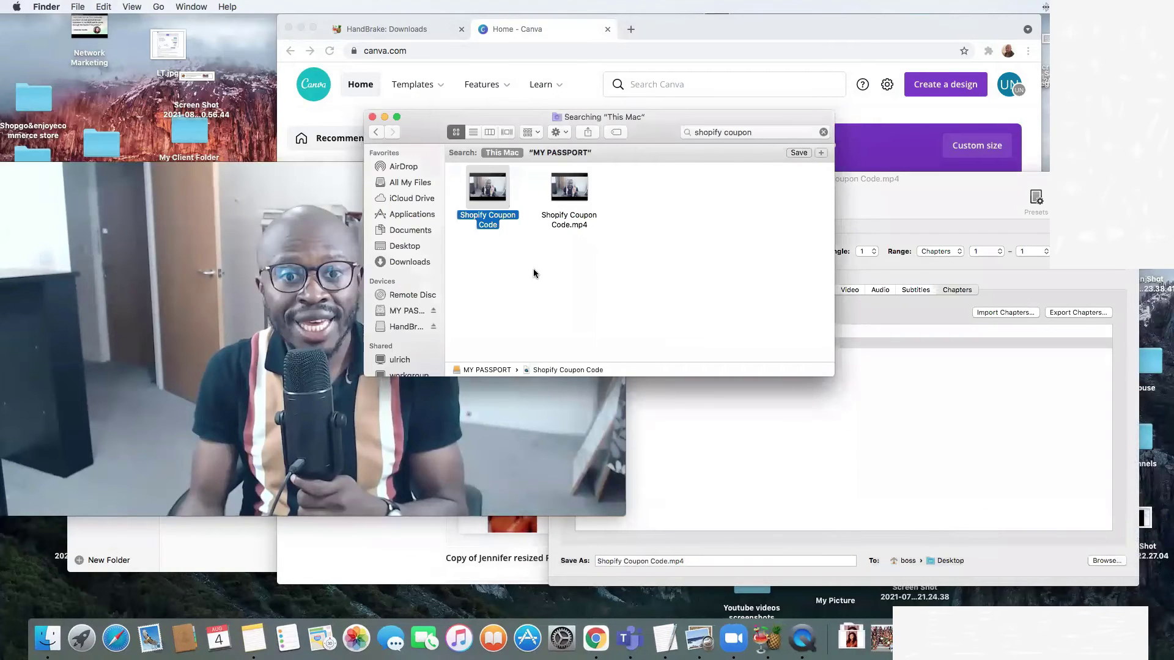
{"action": "mouse_move", "coordinate": [491, 202]}
{"action": "left_click_drag", "start_coordinate": [492, 208], "coordinate": [761, 217]}
{"action": "right_click", "coordinate": [761, 217]}
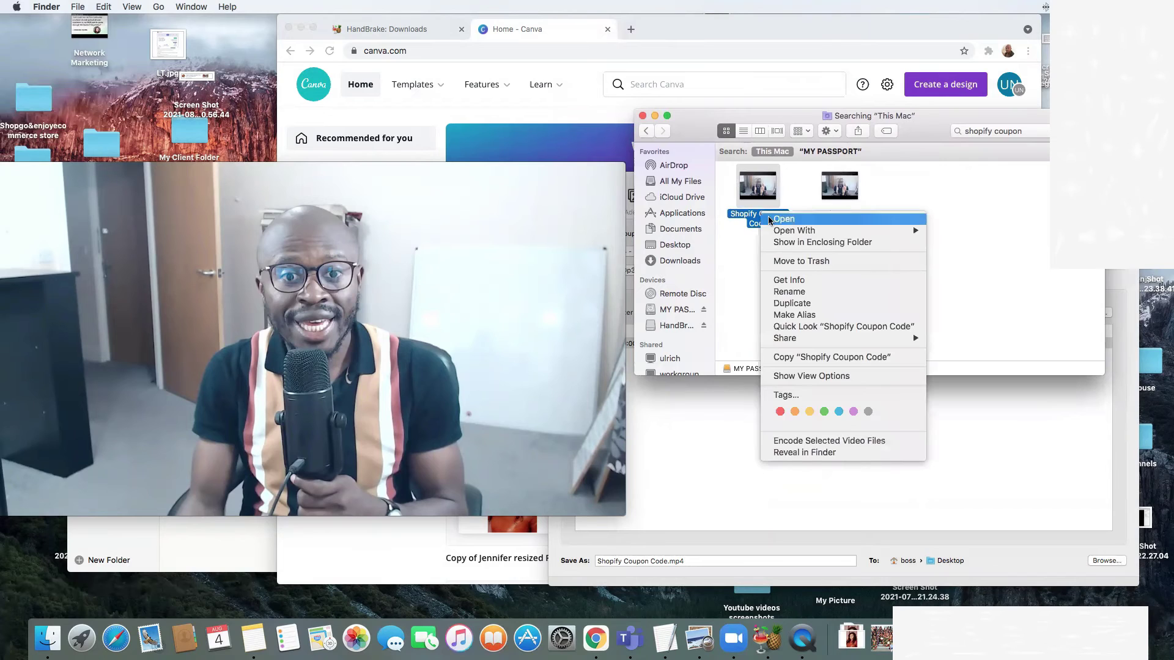
{"action": "left_click", "coordinate": [783, 280]}
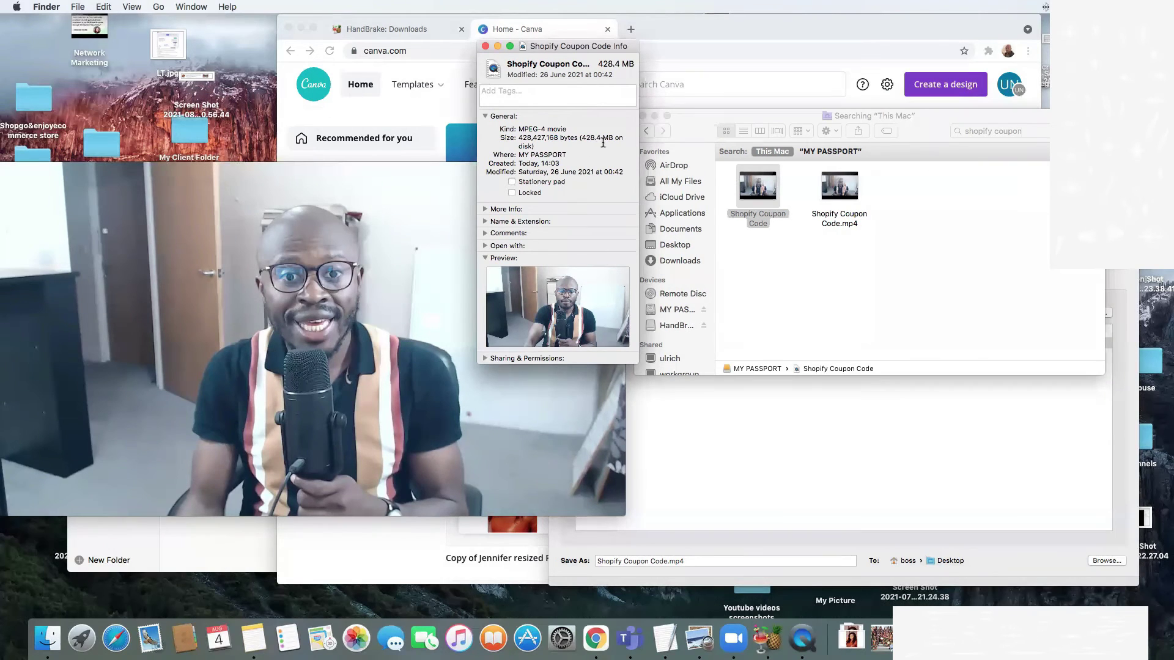
{"action": "left_click", "coordinate": [484, 46]}
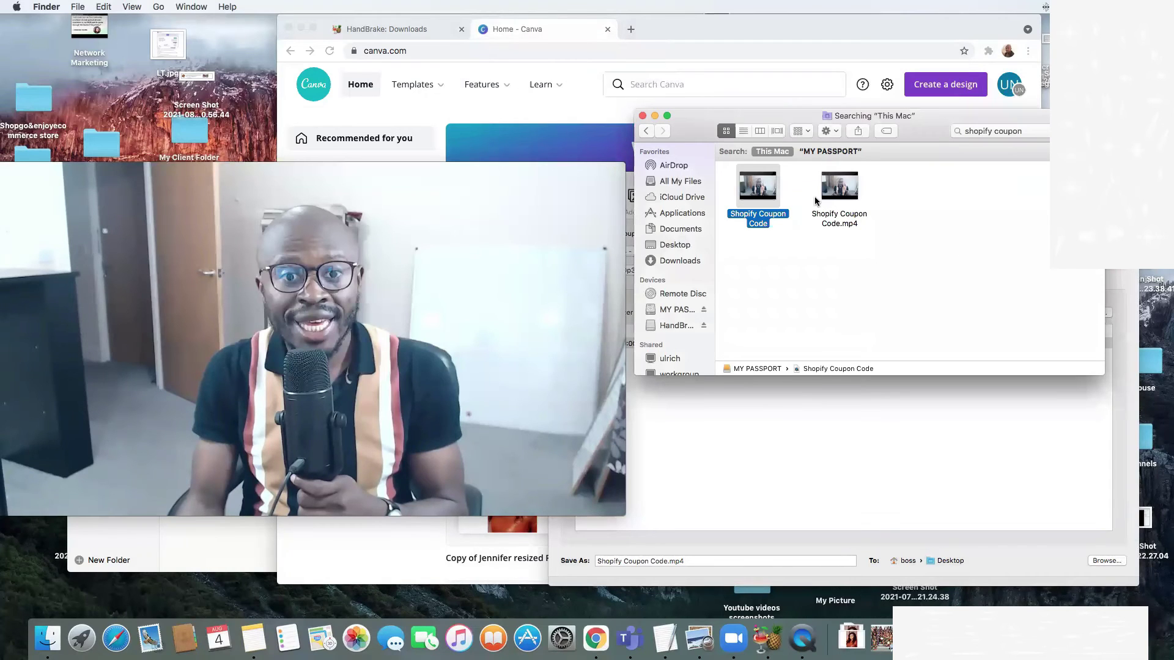
Step: Show the encoded Shopify Coupon Code.mp4's 46.3 MB info beside the search results
{"action": "left_click", "coordinate": [846, 210]}
{"action": "left_click", "coordinate": [846, 209]}
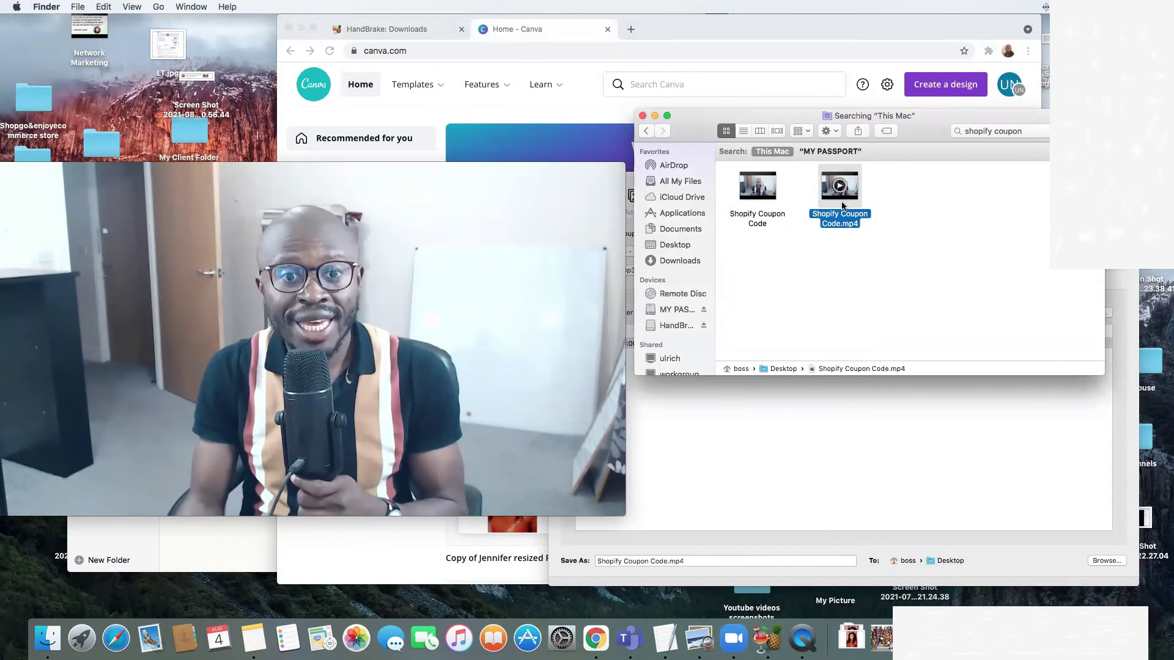
{"action": "right_click", "coordinate": [844, 205]}
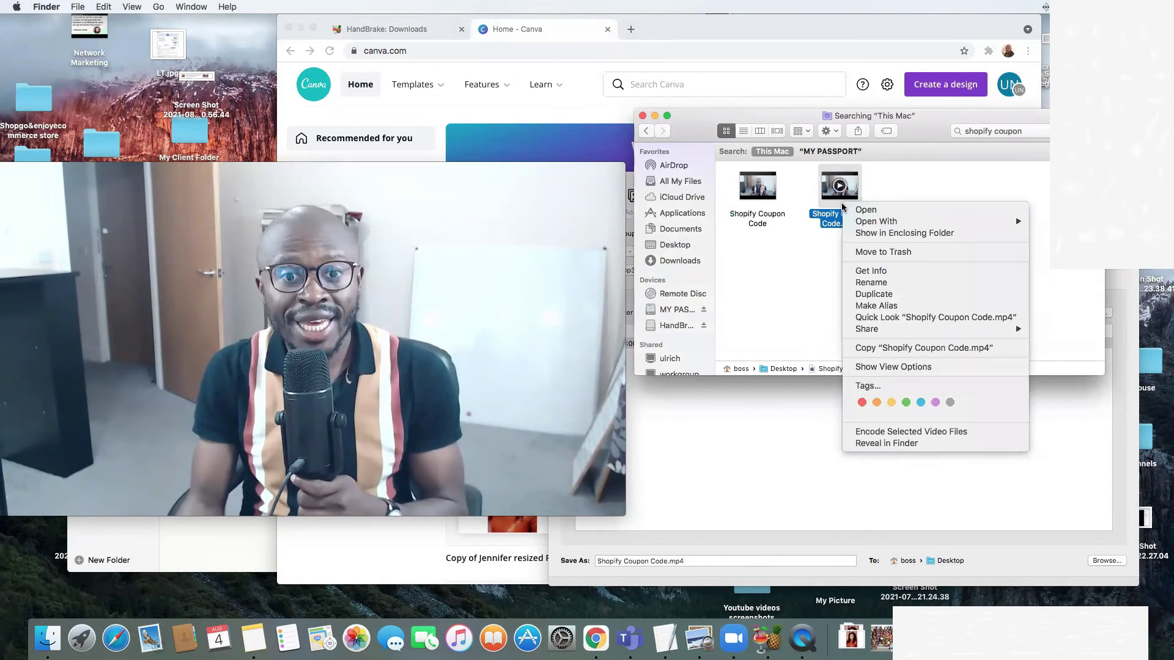
{"action": "left_click", "coordinate": [880, 270]}
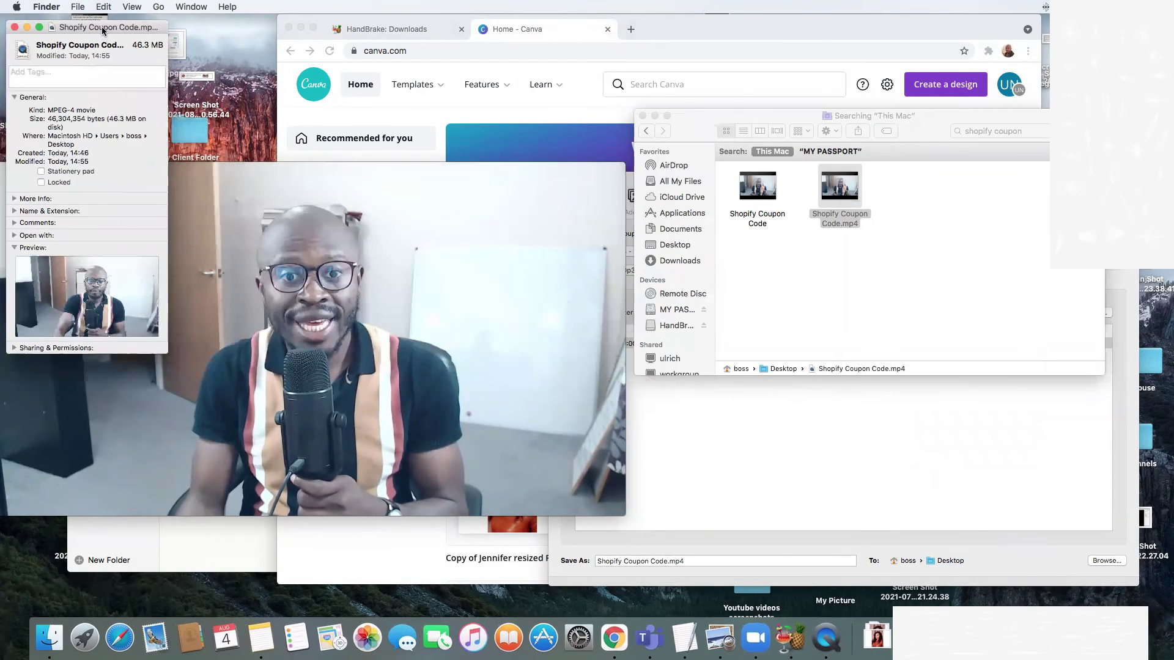
{"action": "left_click_drag", "start_coordinate": [107, 30], "coordinate": [998, 93]}
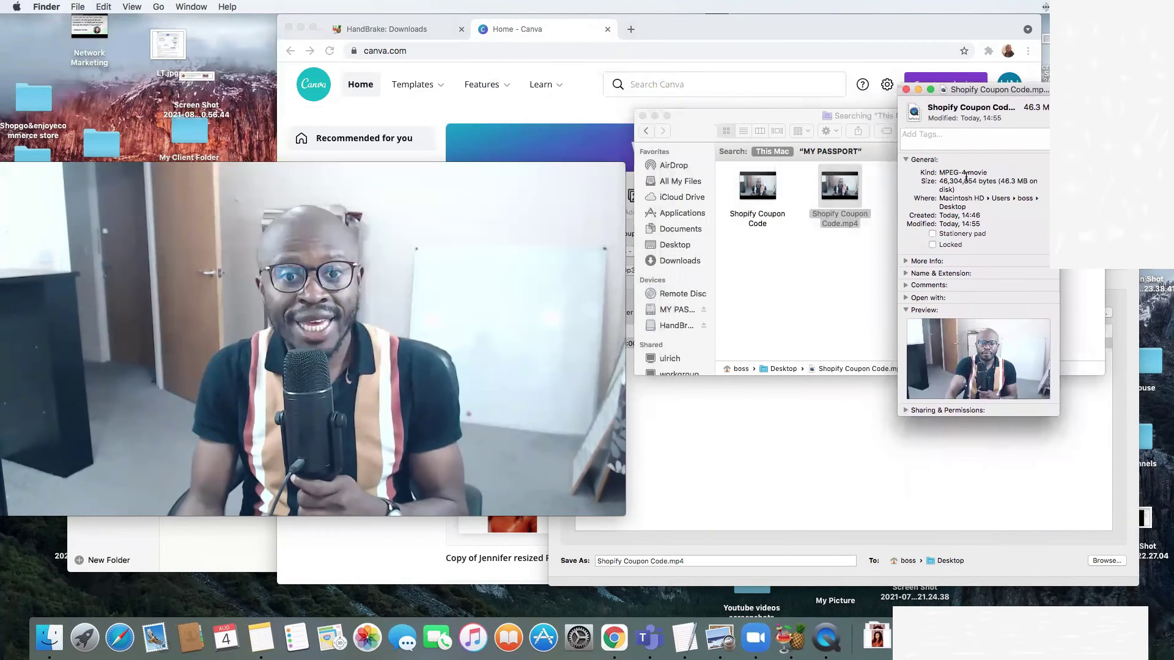